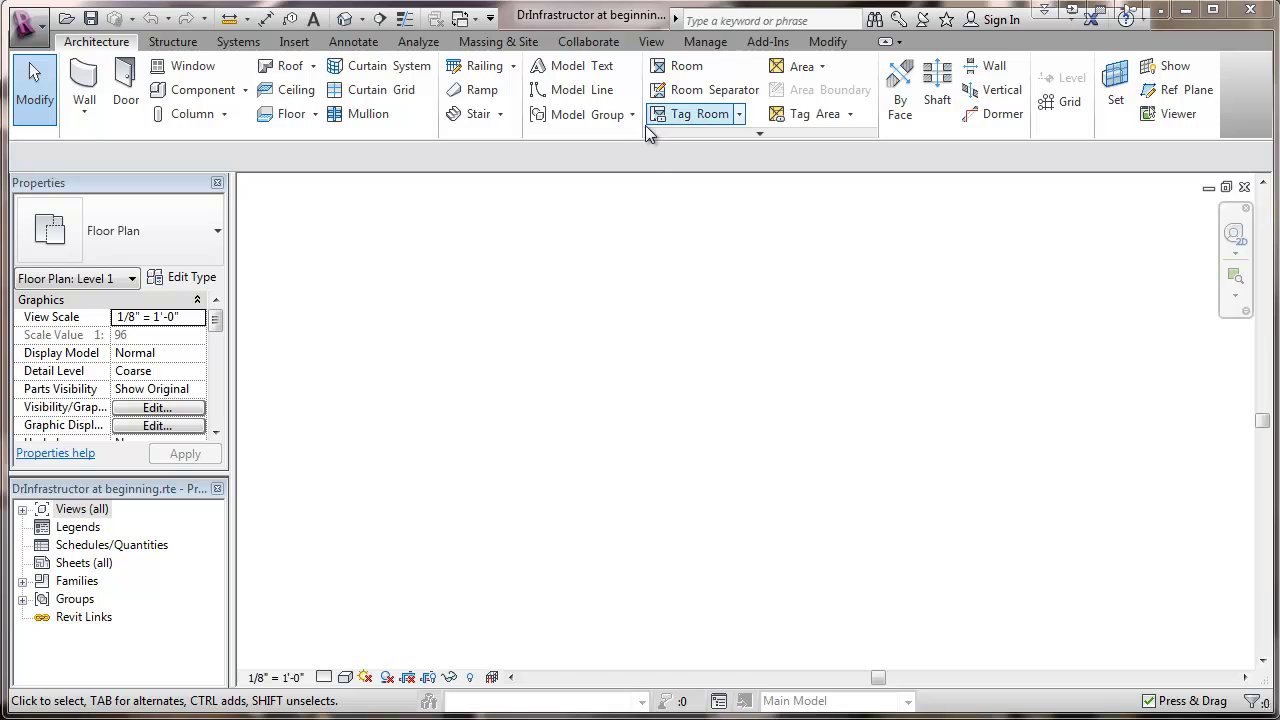
Step: Open Manage Panel Schedule Templates with Branch Panel type and Two Columns, Circuits Across
left_click(704, 41)
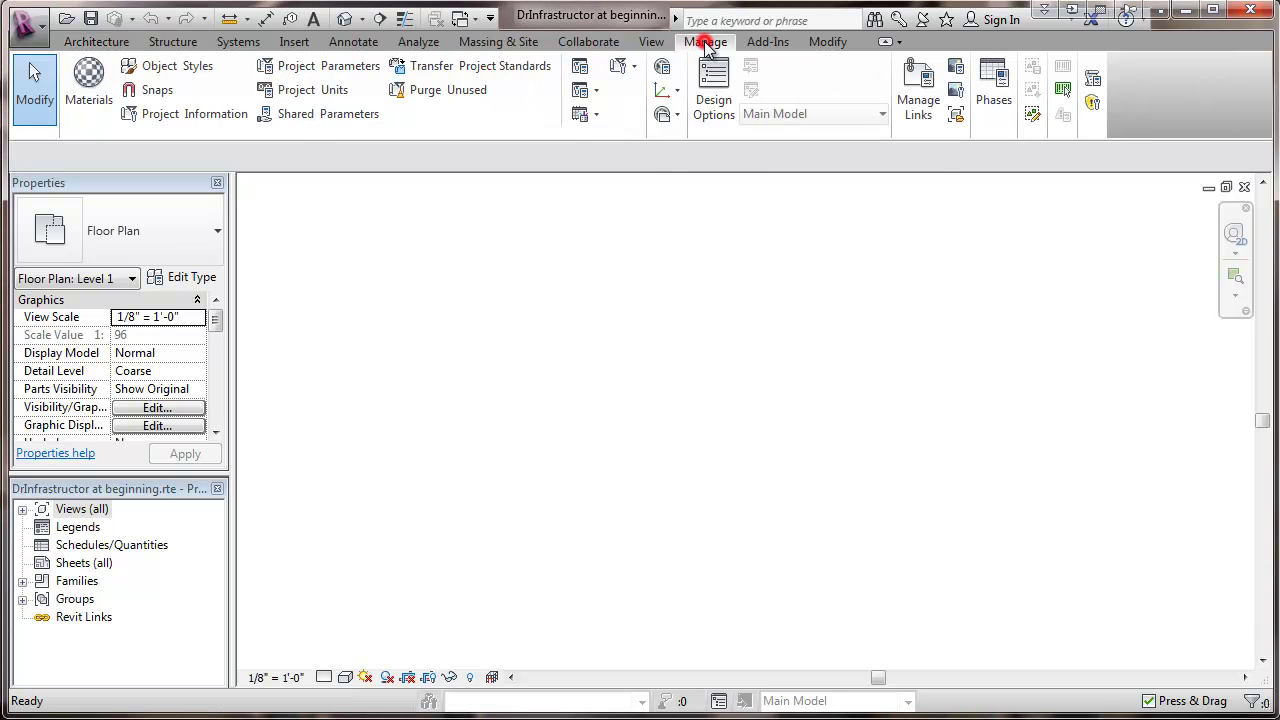
left_click(596, 116)
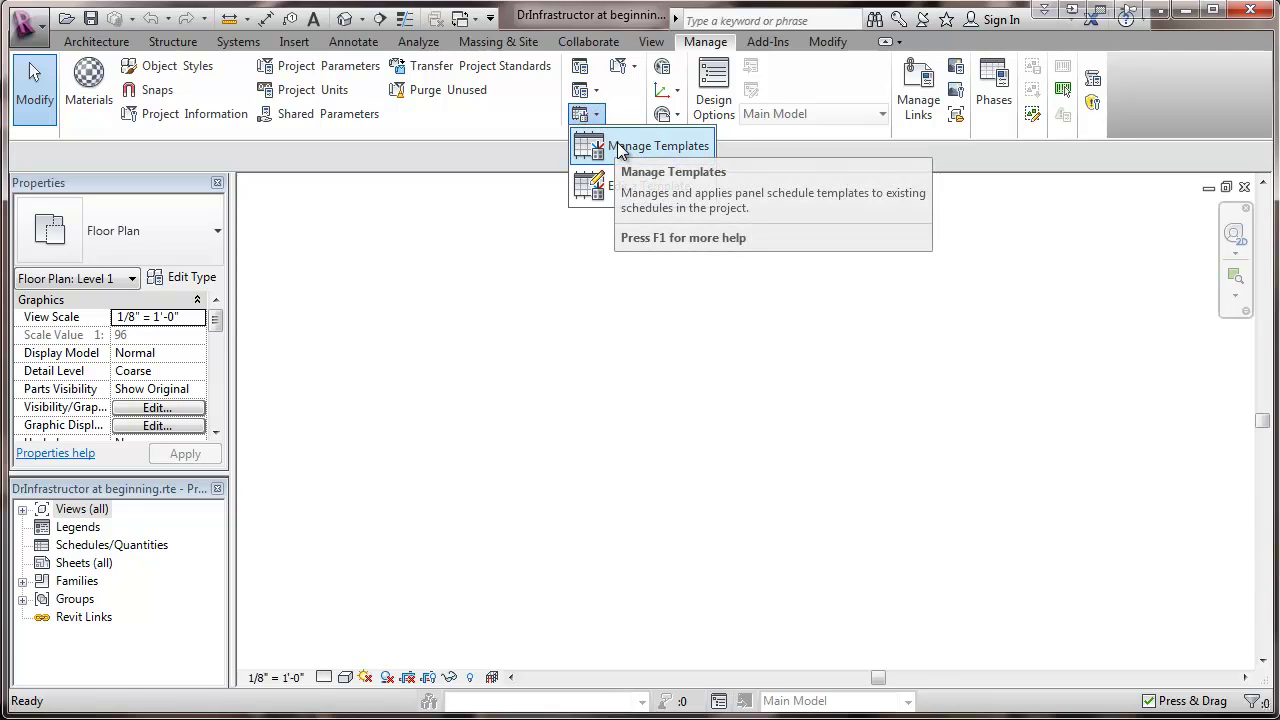
left_click(619, 148)
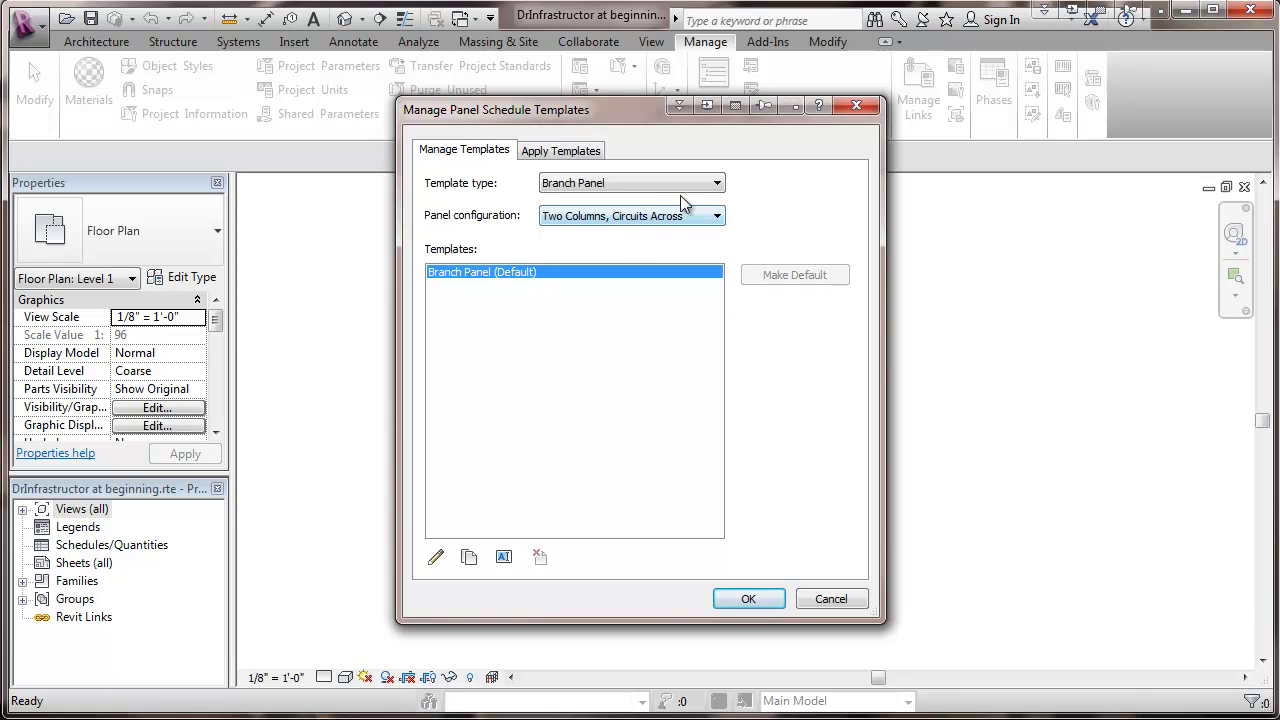
left_click(718, 186)
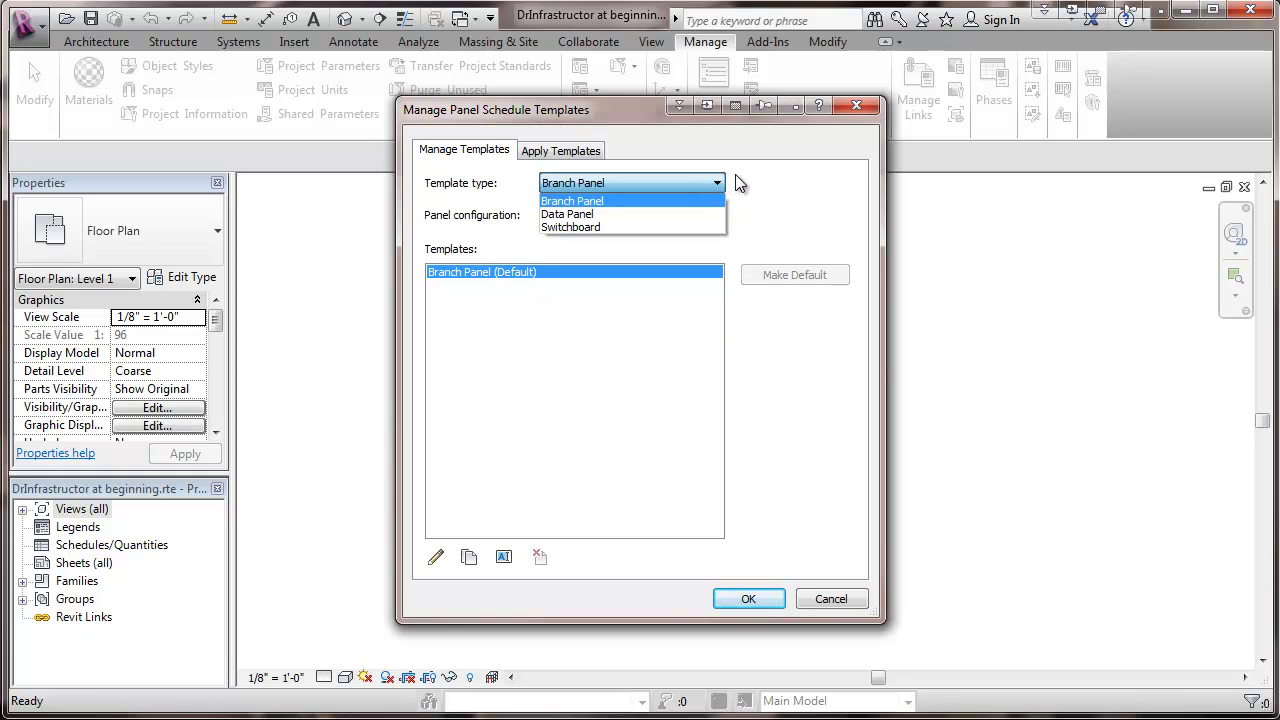
left_click(735, 180)
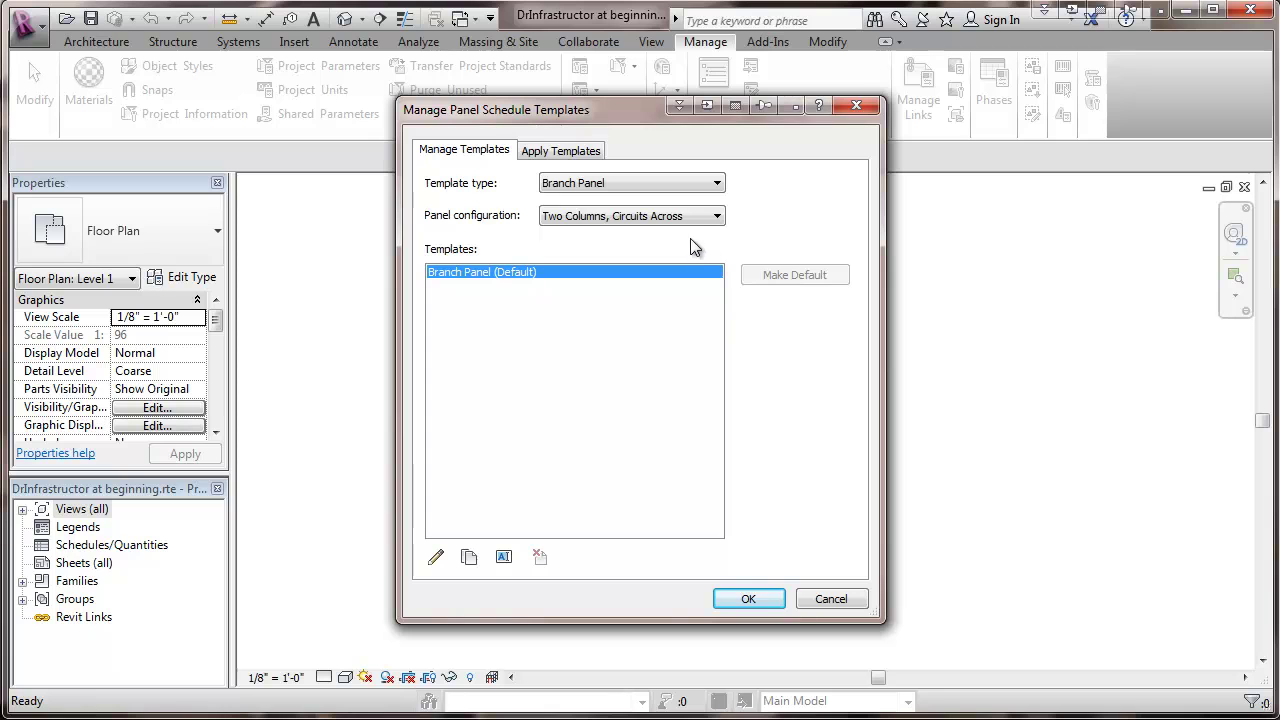
left_click(718, 216)
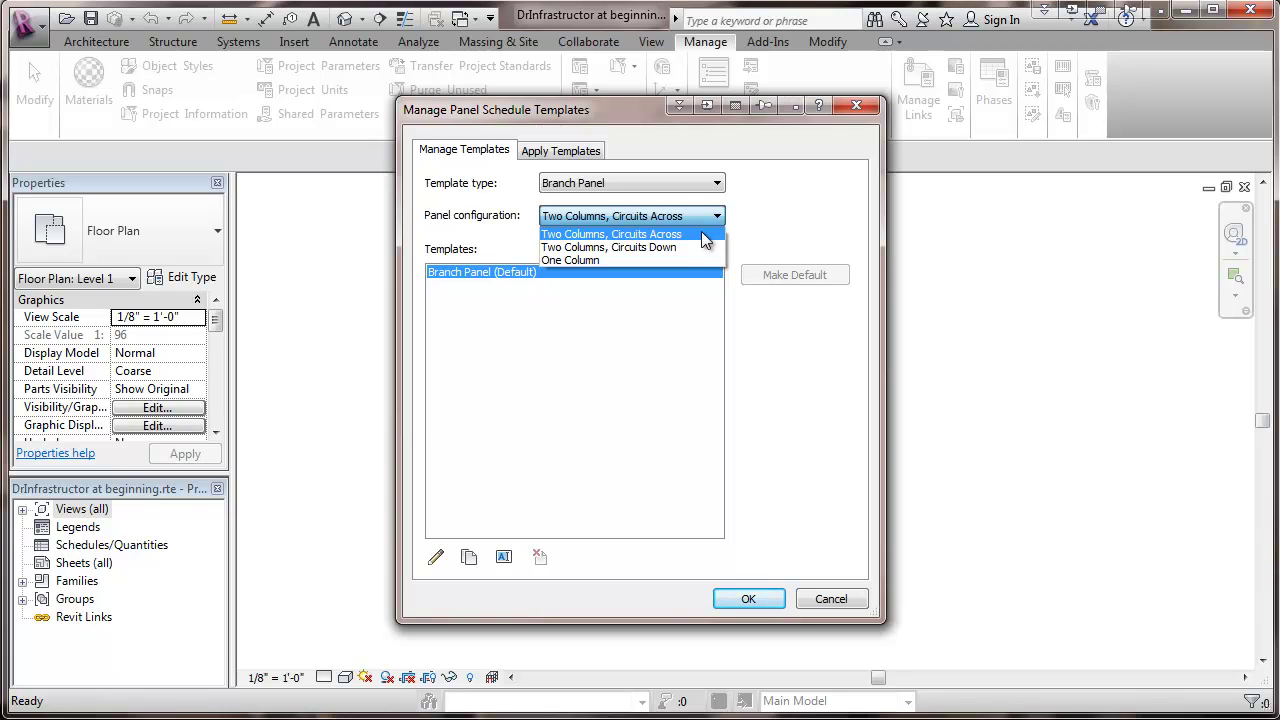
left_click(681, 234)
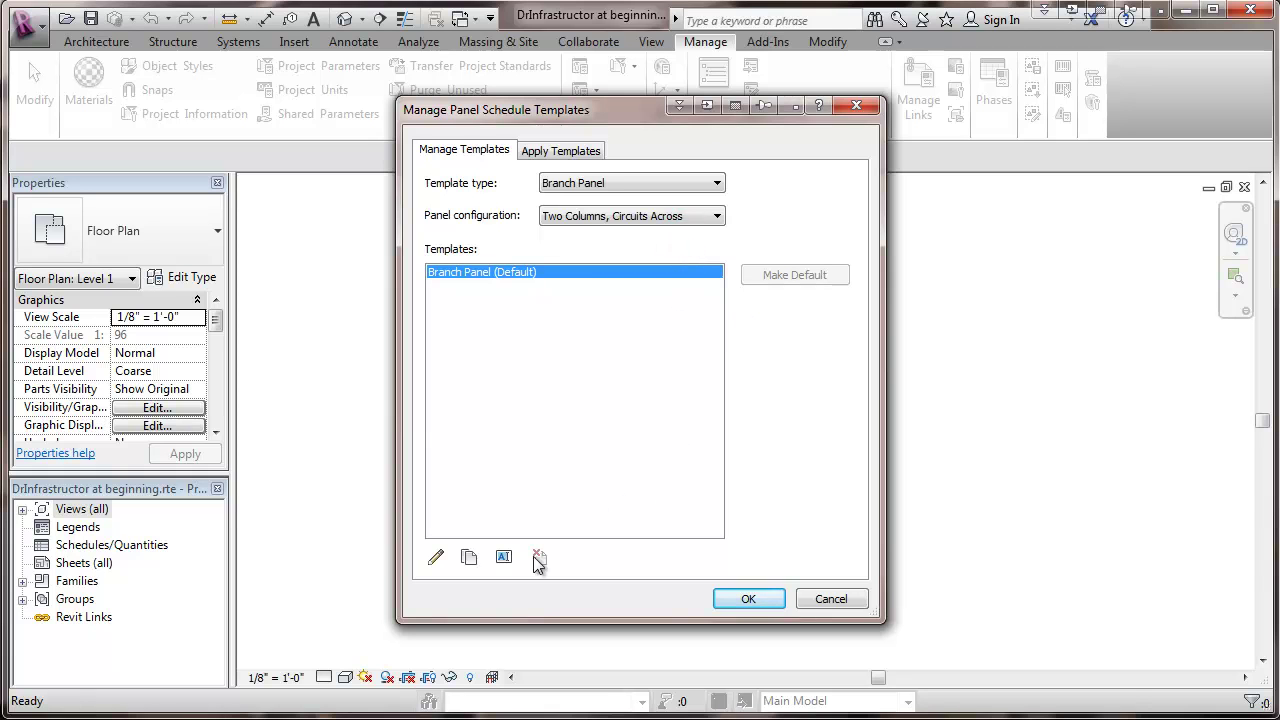
Step: Edit the Branch Panel (Default) template
left_click(436, 559)
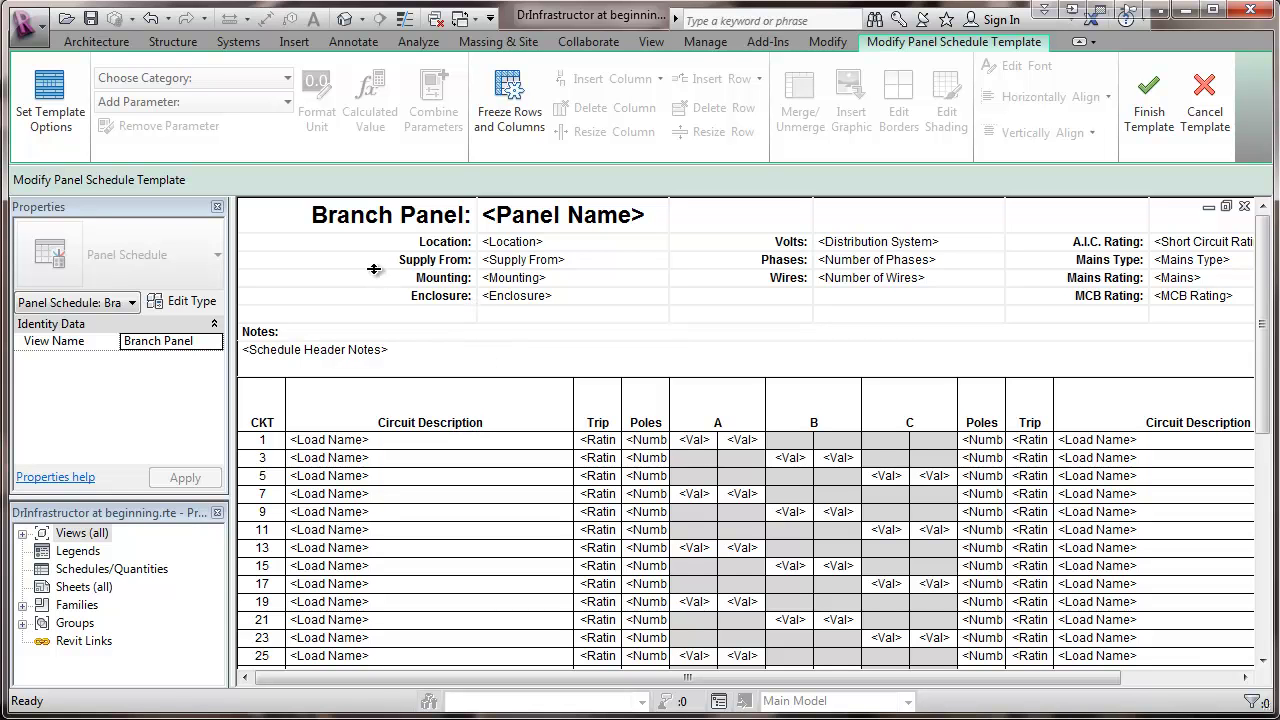
Step: Keep 42 fixed slots, use a Thin Lines outside border, and add a border between parts
left_click(45, 96)
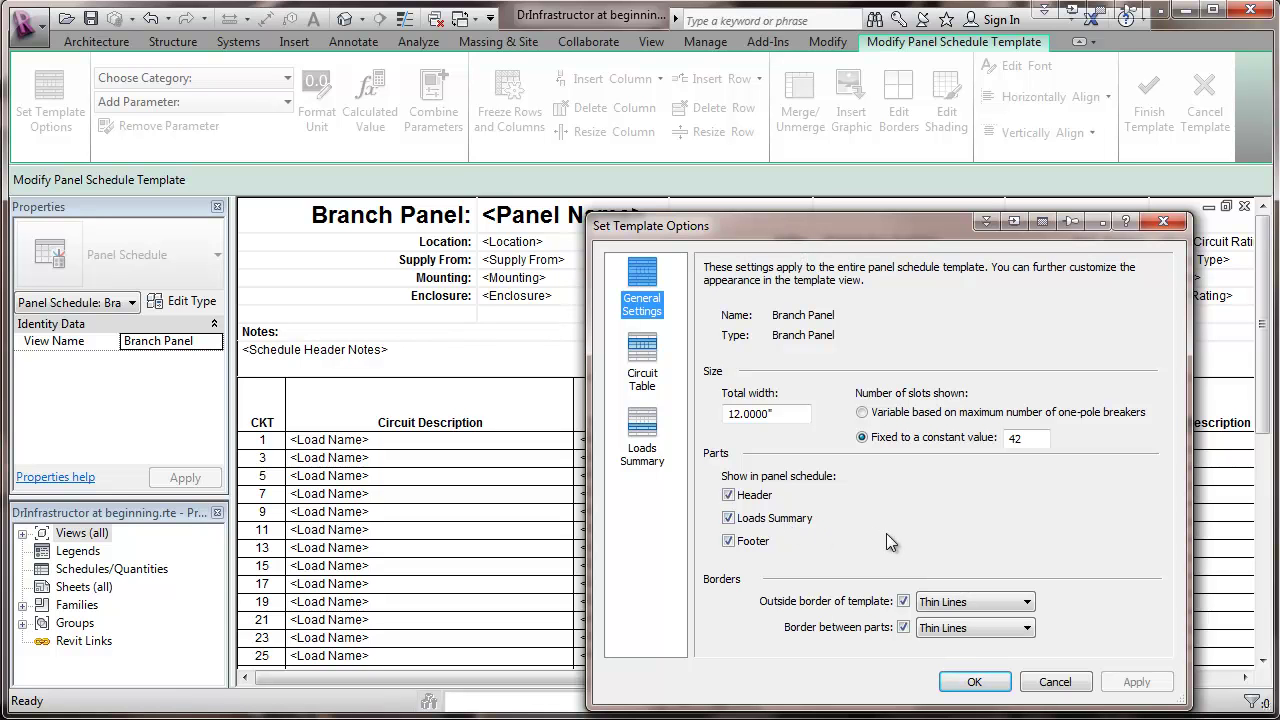
left_click(1027, 602)
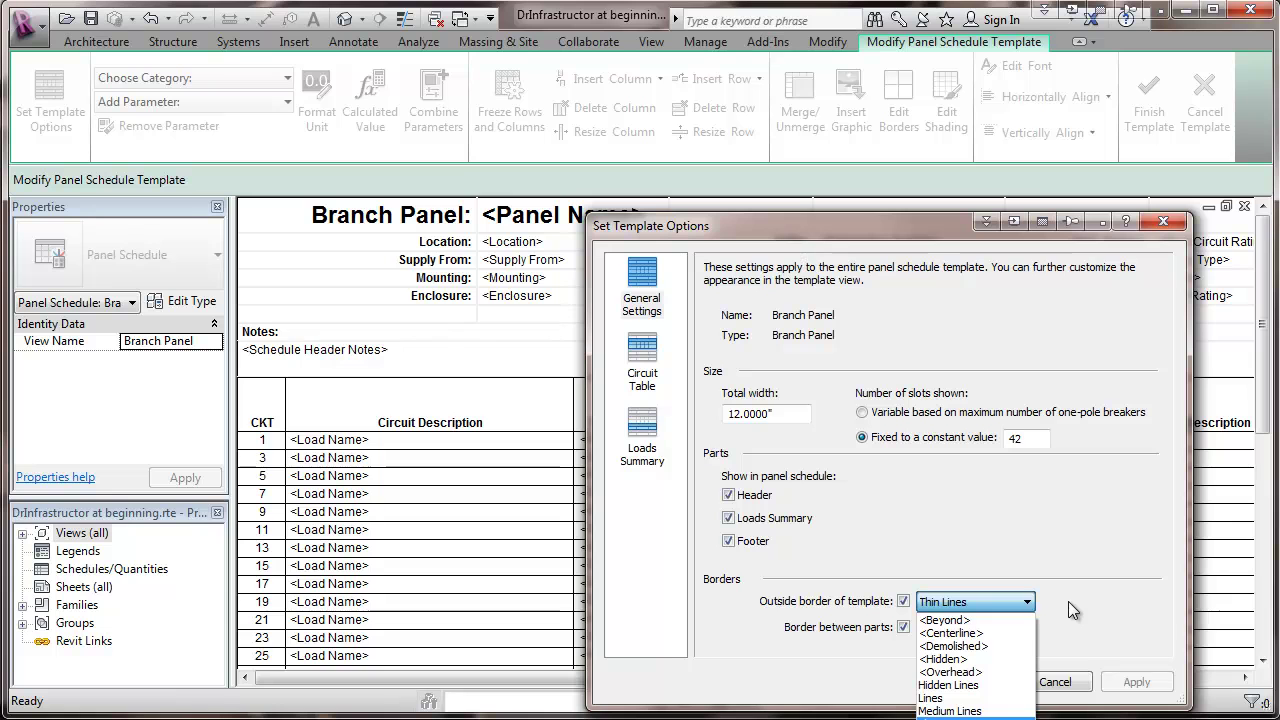
left_click(1068, 601)
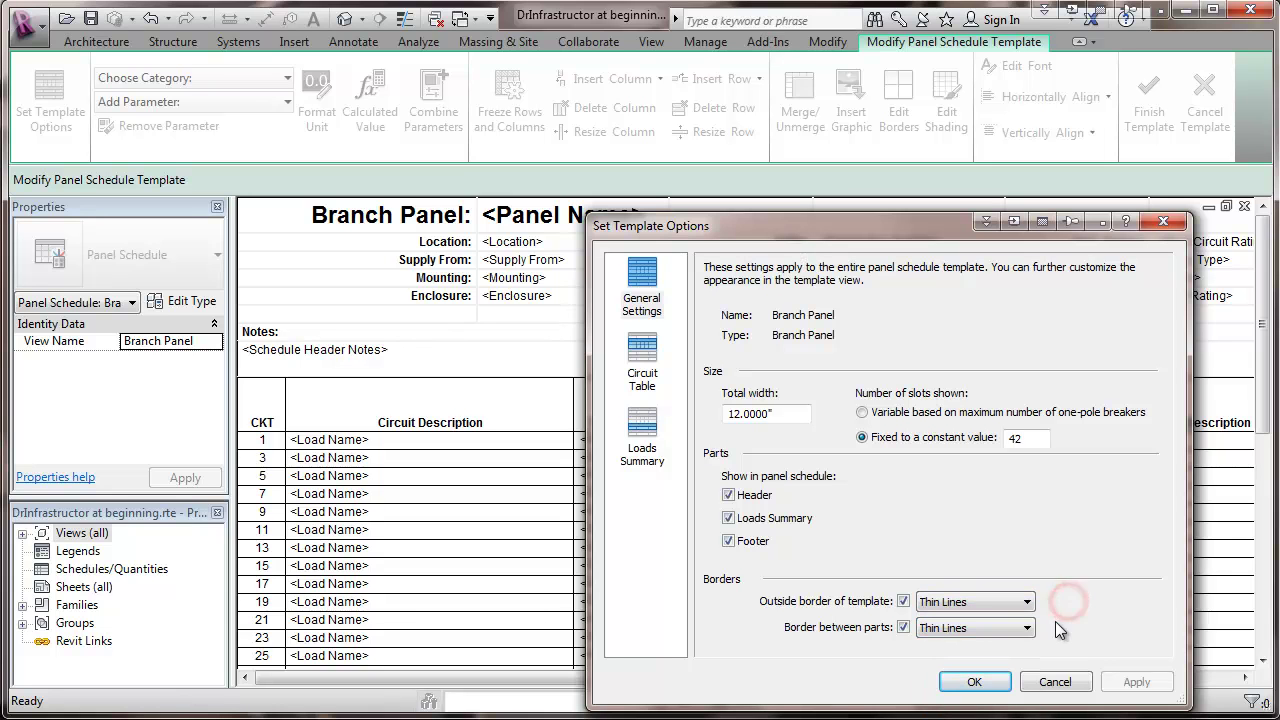
left_click(903, 627)
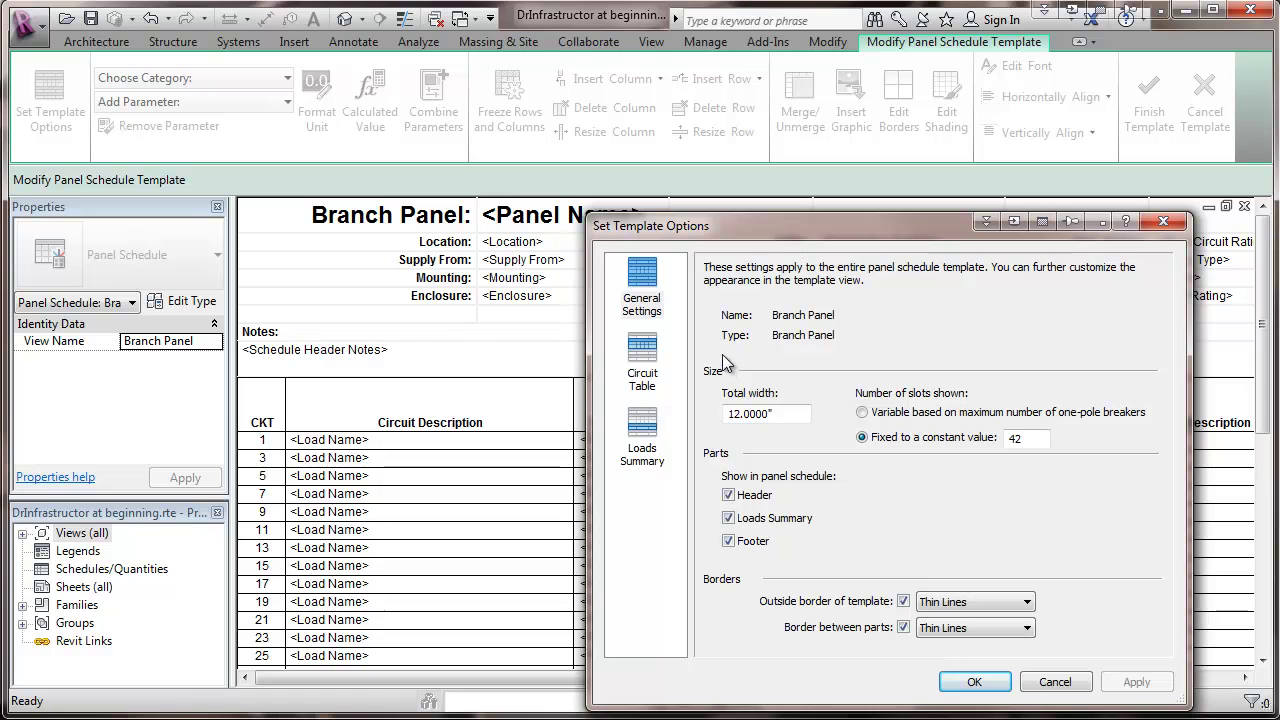
left_click(641, 360)
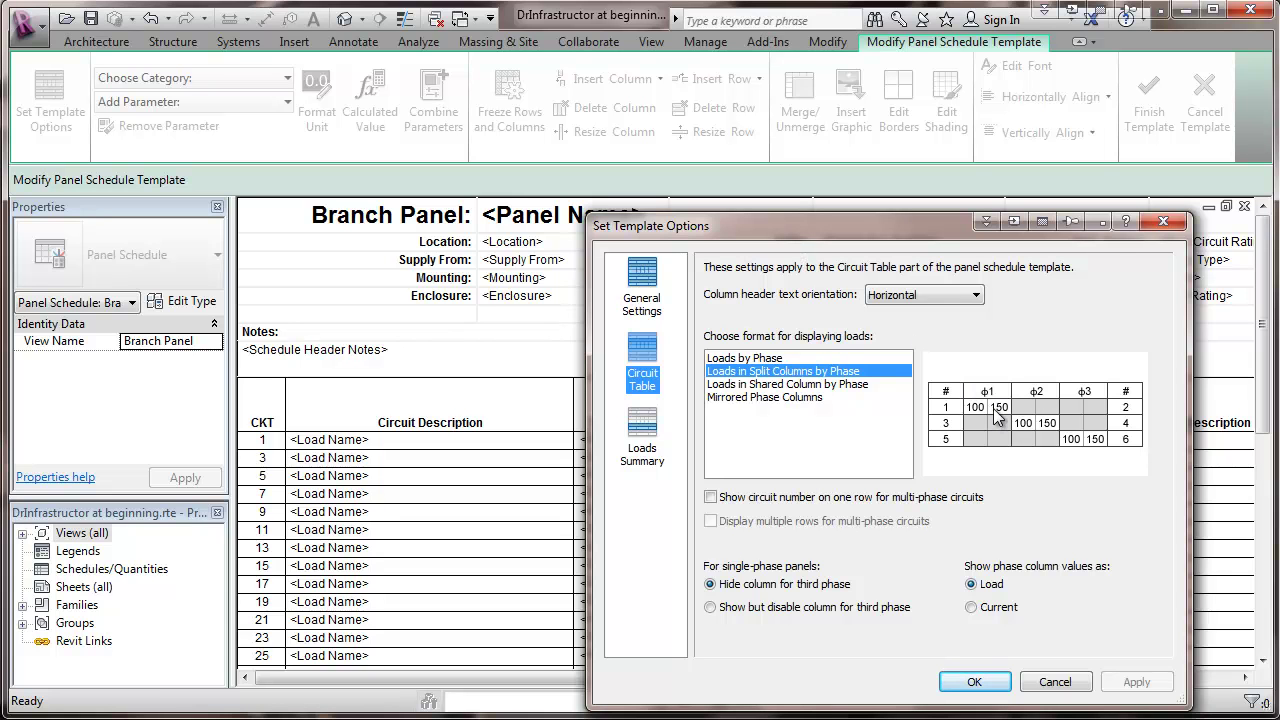
Step: Preview the load formats, then choose Loads in Split Columns by Phase
left_click(760, 358)
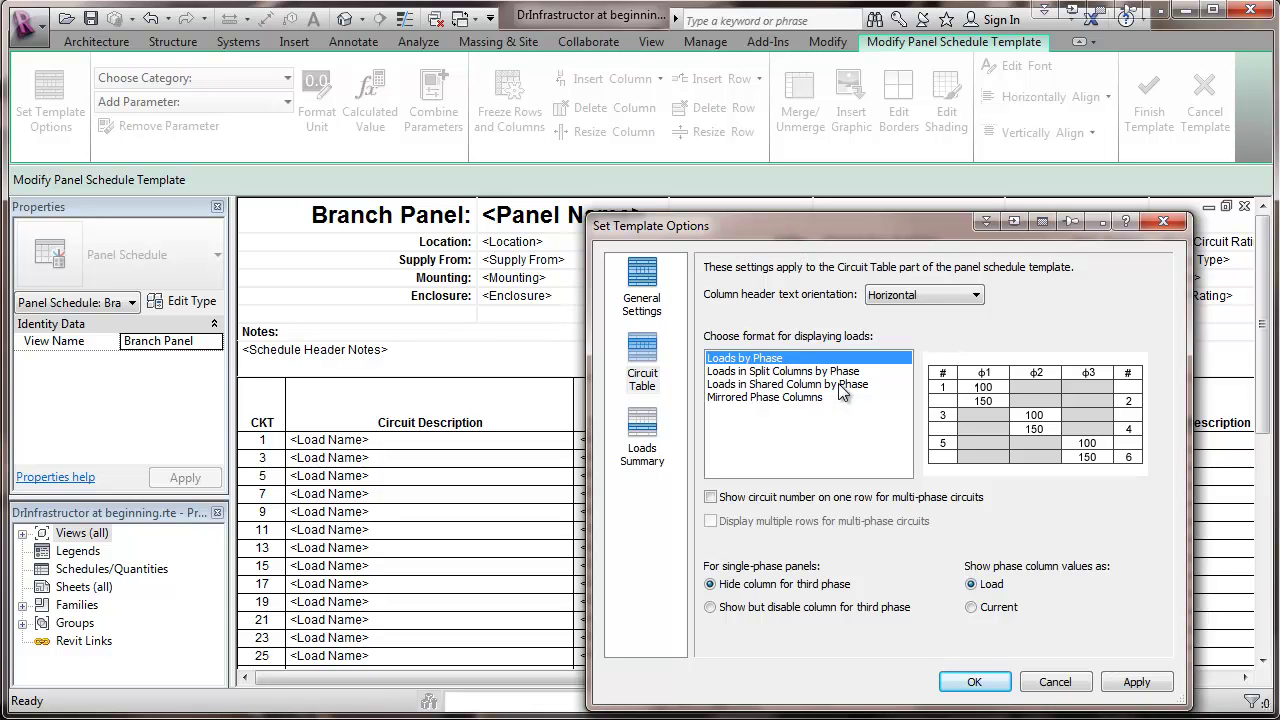
left_click(767, 385)
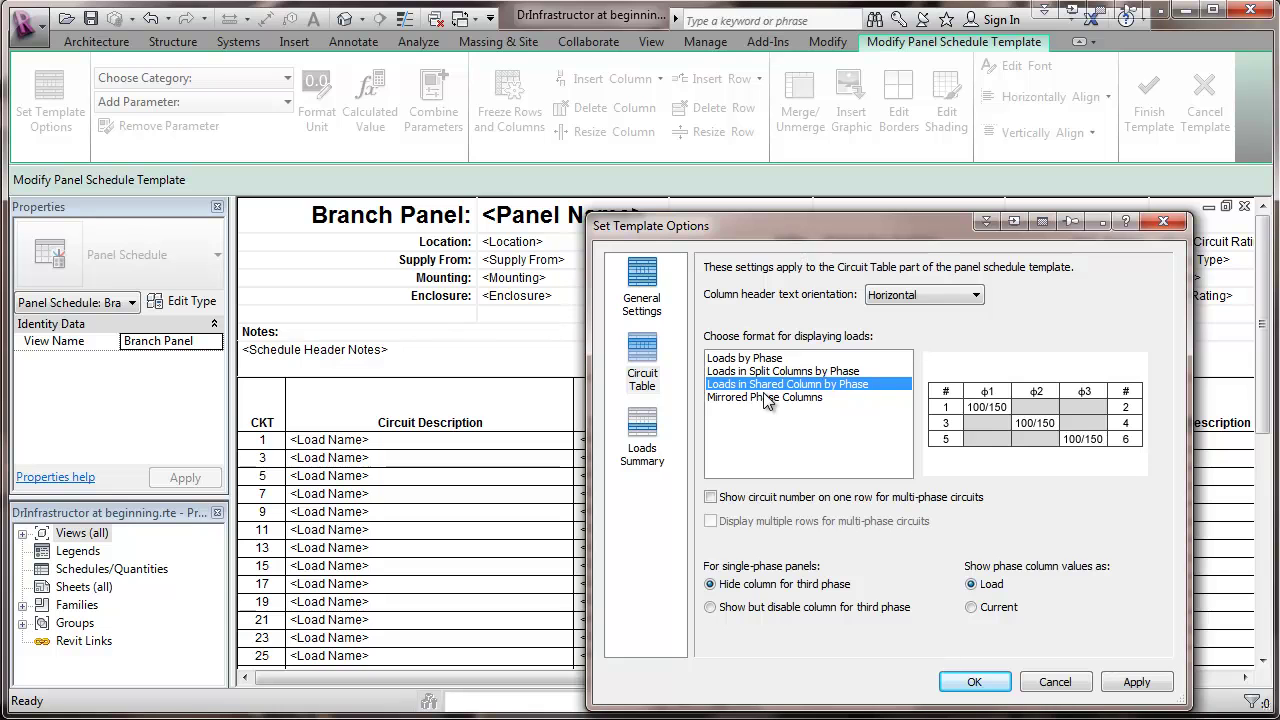
left_click(764, 397)
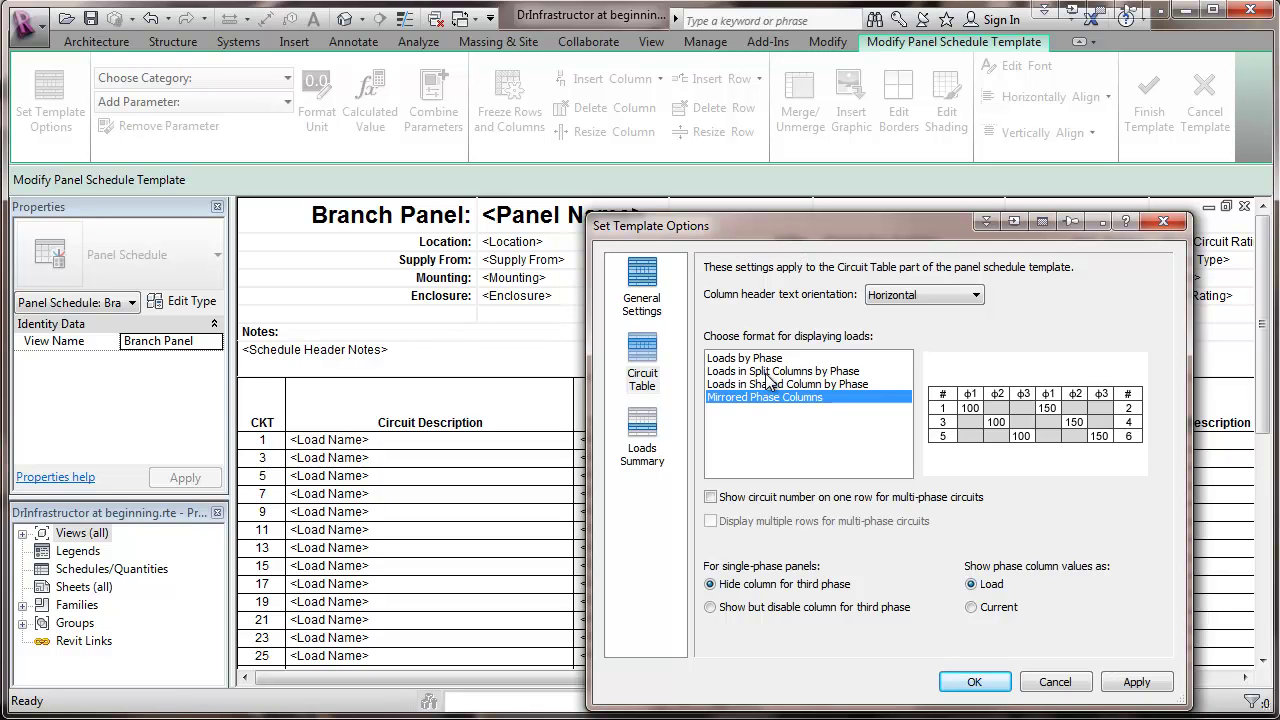
left_click(767, 371)
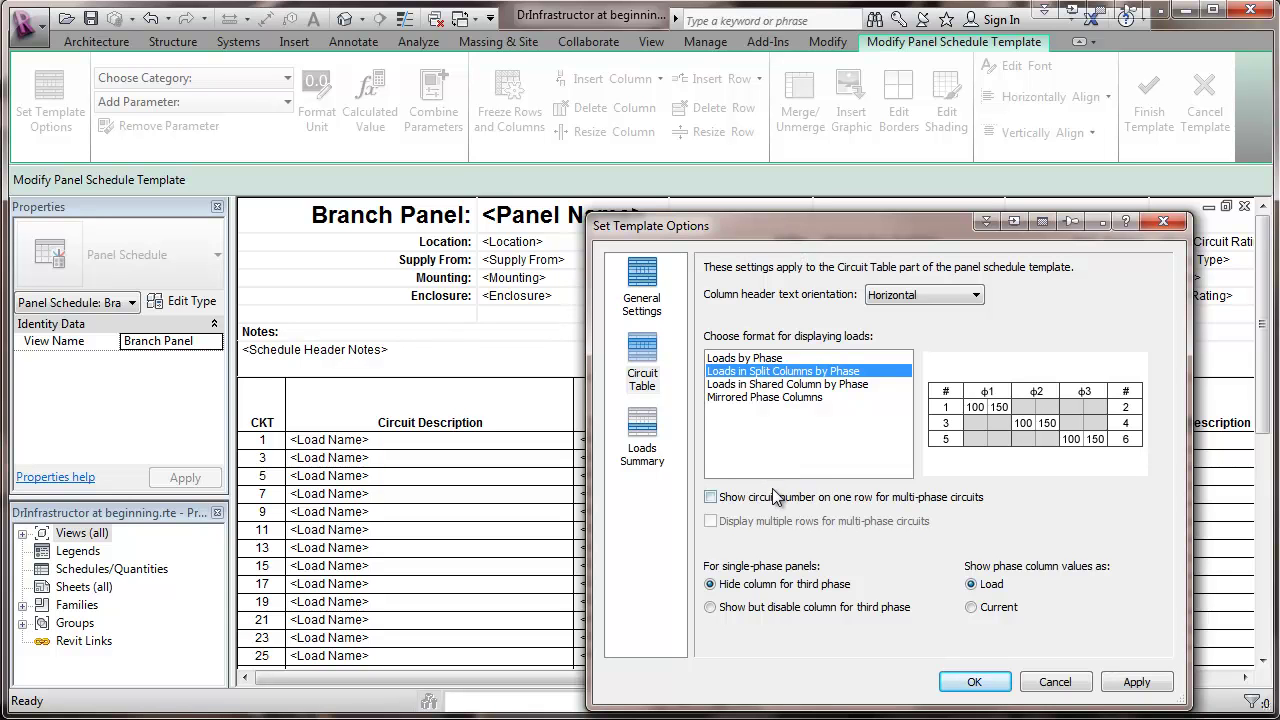
Step: Enable 'Show circuit number on one row for multi-phase circuits'
left_click(711, 496)
Step: On the Loads Summary page, select 'A constant set of load classifications'
left_click(645, 433)
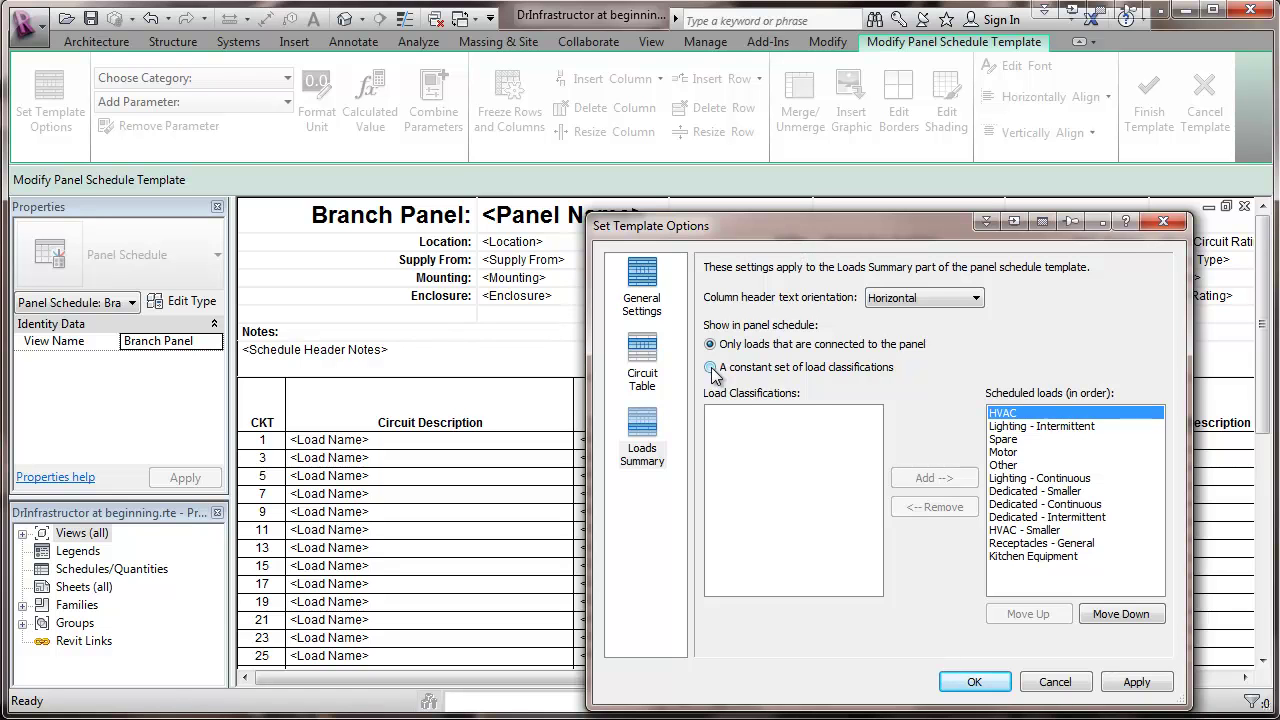
left_click(711, 368)
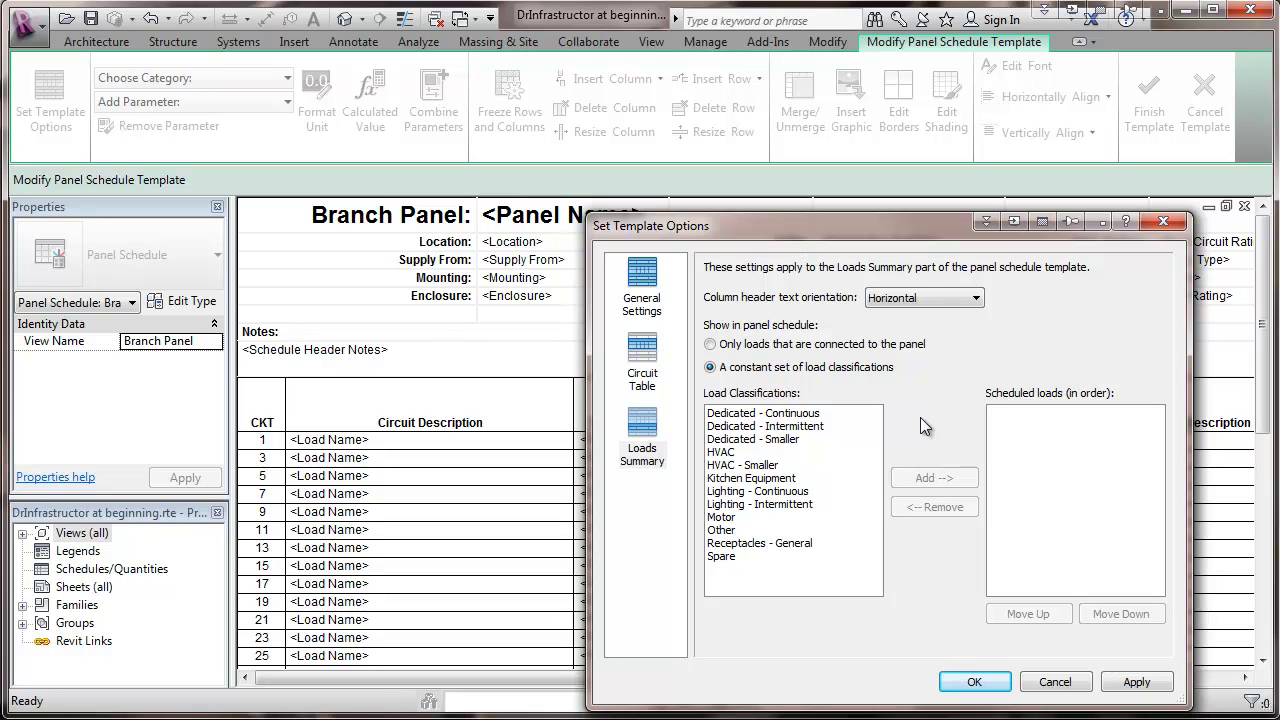
Step: Schedule Lighting - Continuous, Lighting - Intermittent, Dedicated - Continuous, Dedicated - Intermittent and HVAC
left_click(742, 492)
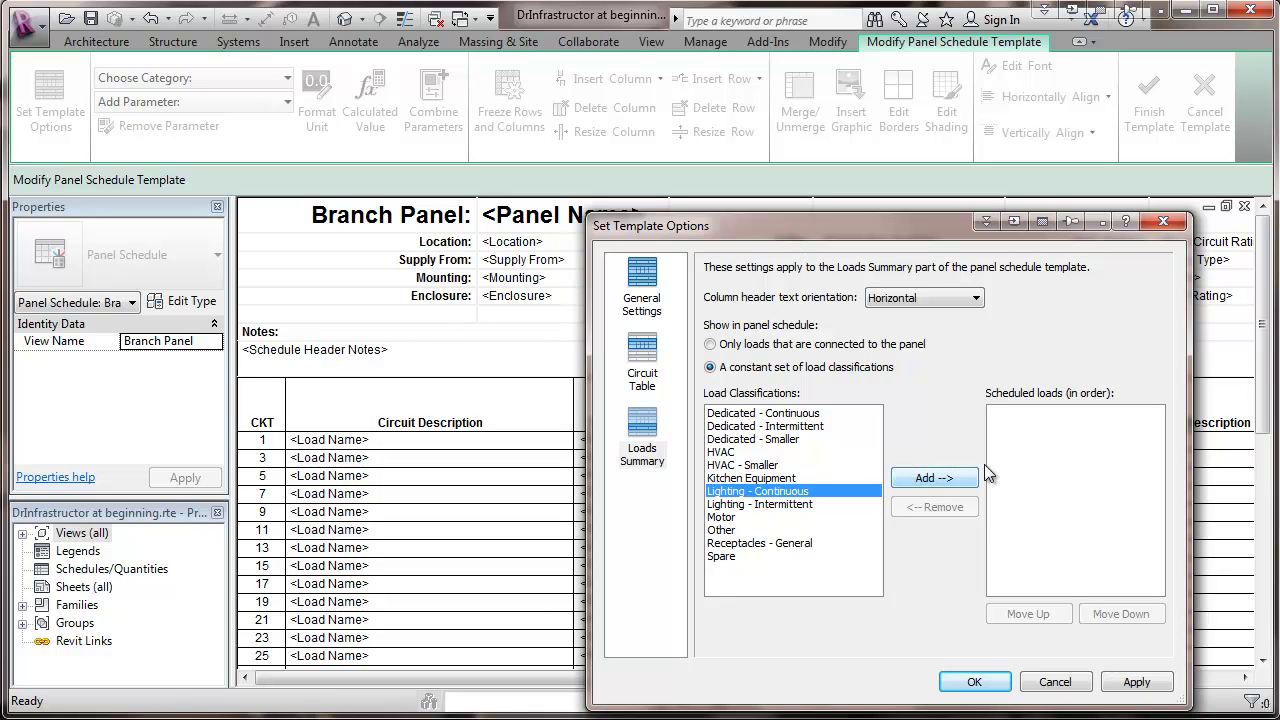
left_click(950, 480)
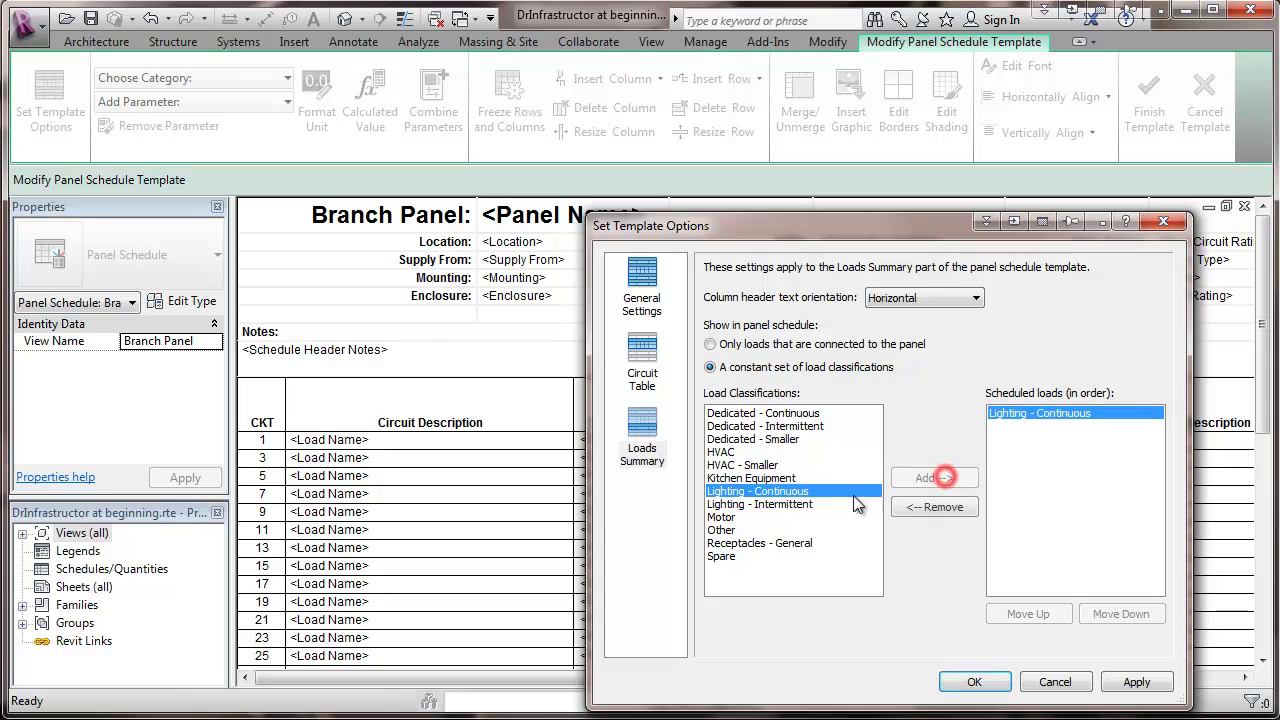
left_click(776, 505)
left_click(930, 479)
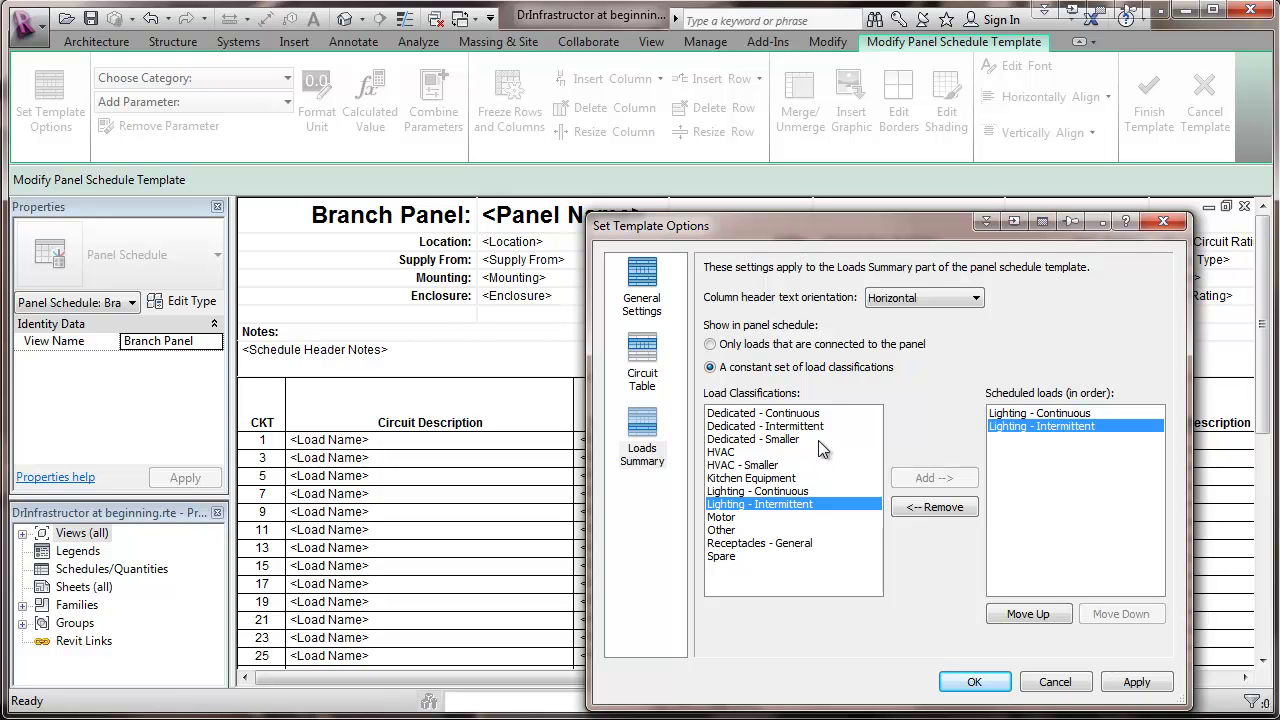
left_click(726, 413)
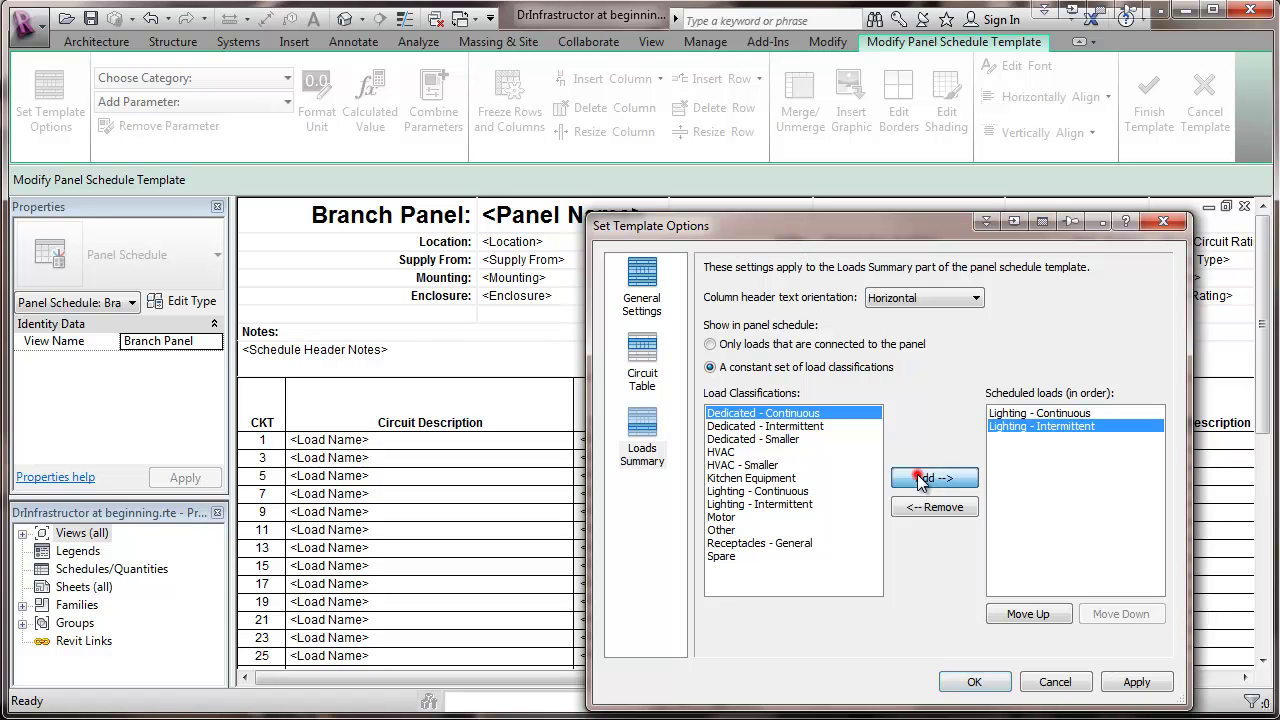
left_click(922, 479)
left_click(808, 427)
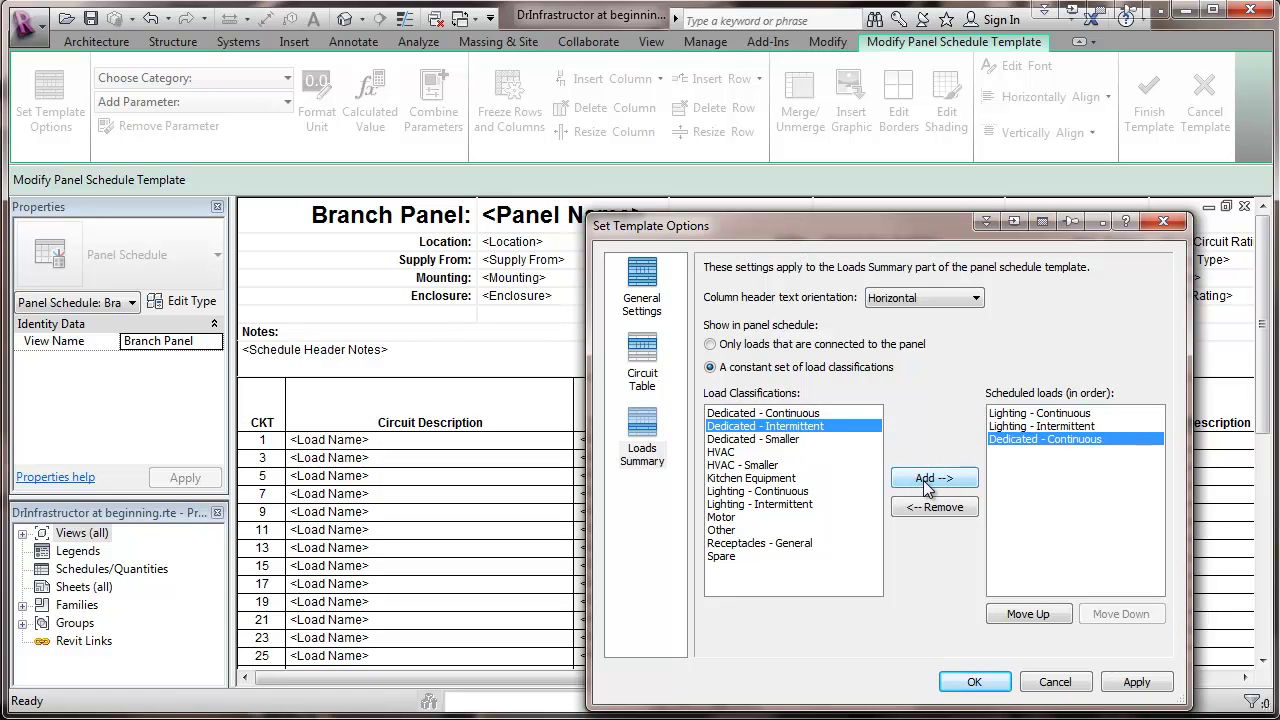
left_click(928, 478)
left_click(722, 452)
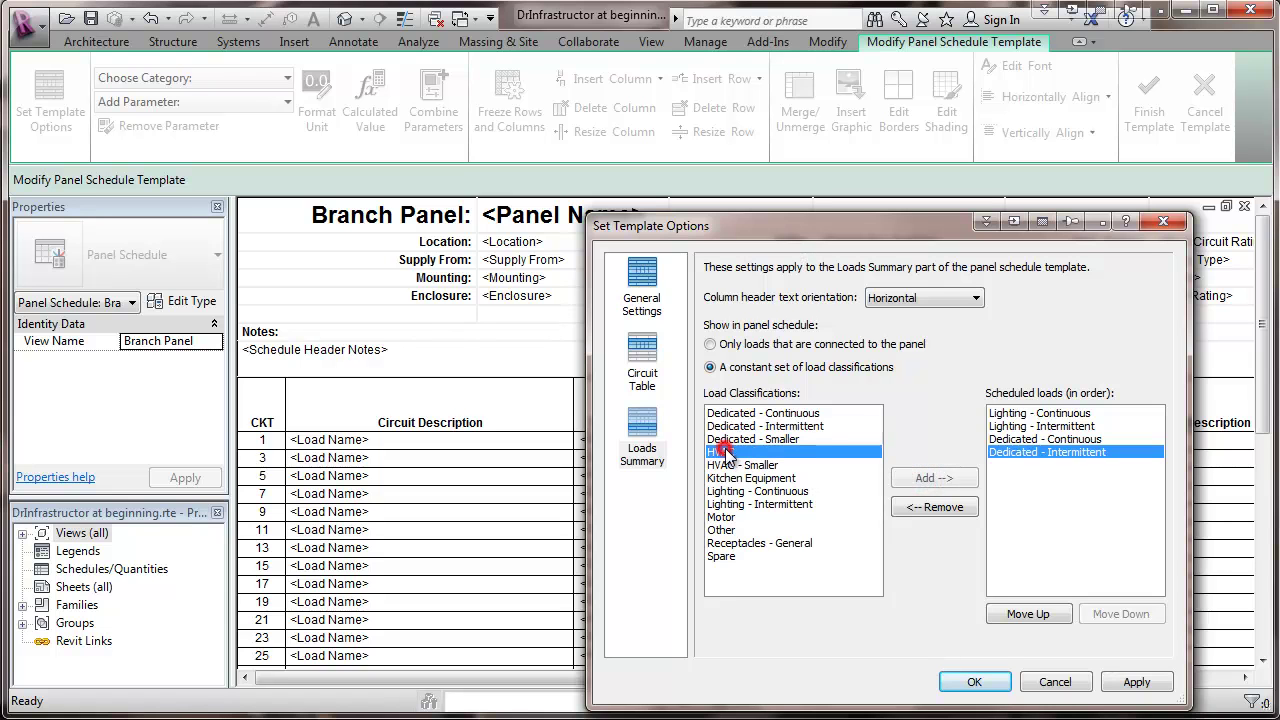
left_click(933, 479)
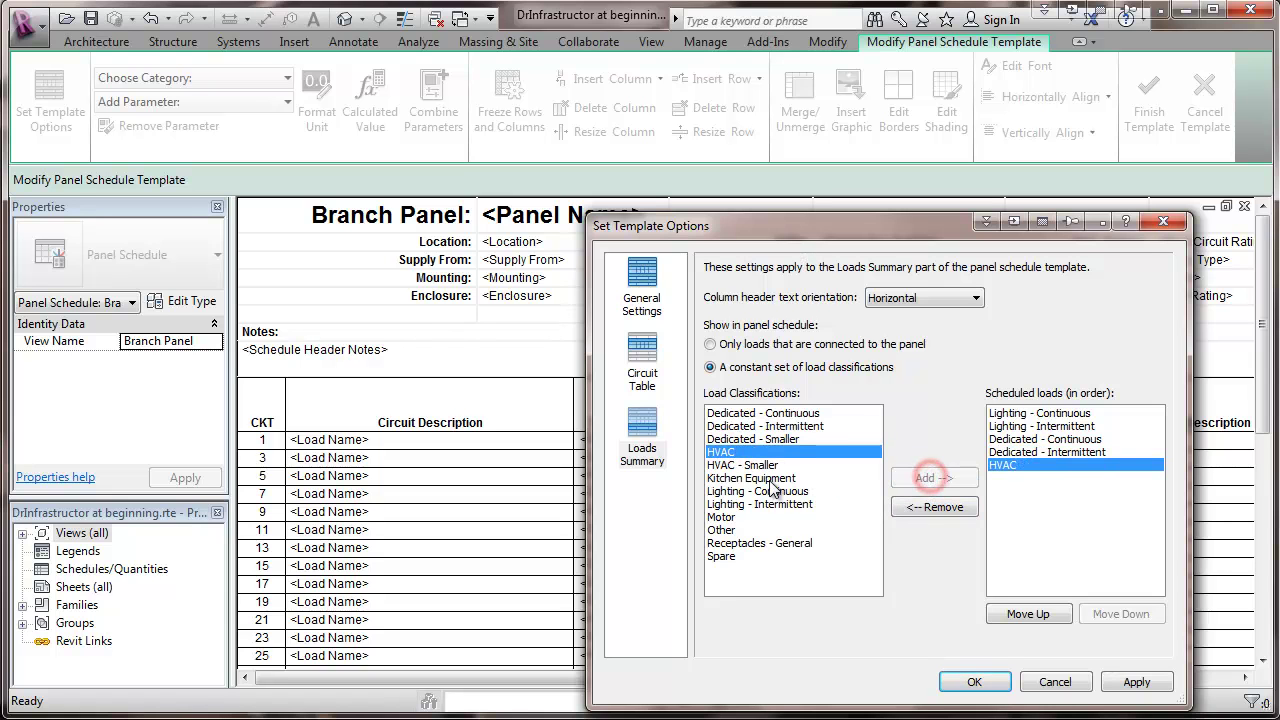
Step: Schedule Motor, Receptacles - General, Other and Spare loads as well
left_click(722, 517)
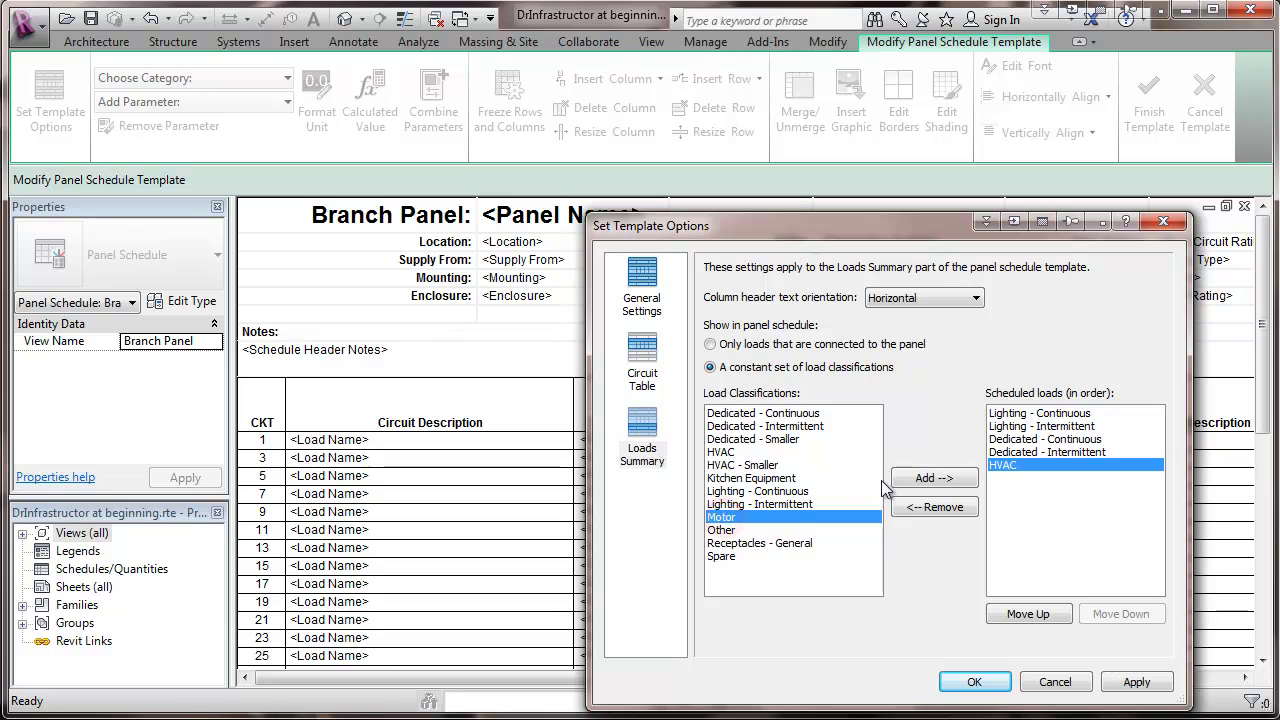
left_click(905, 479)
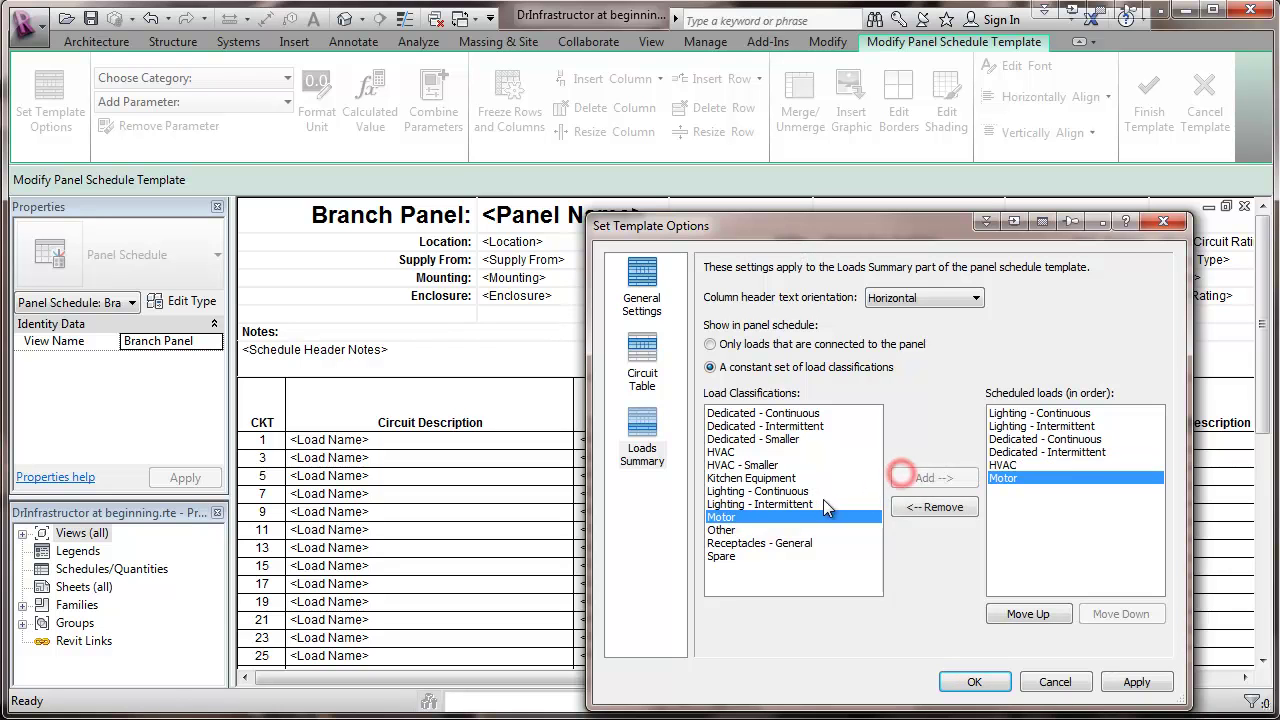
left_click(726, 543)
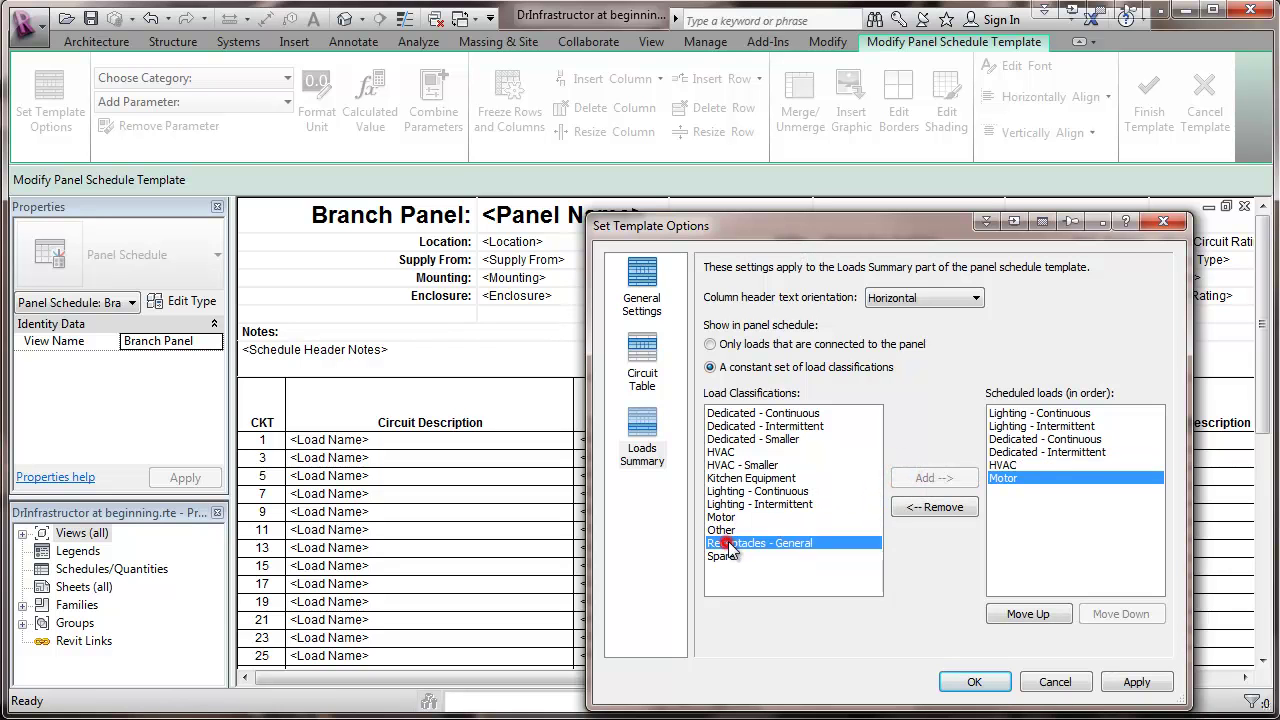
left_click(908, 479)
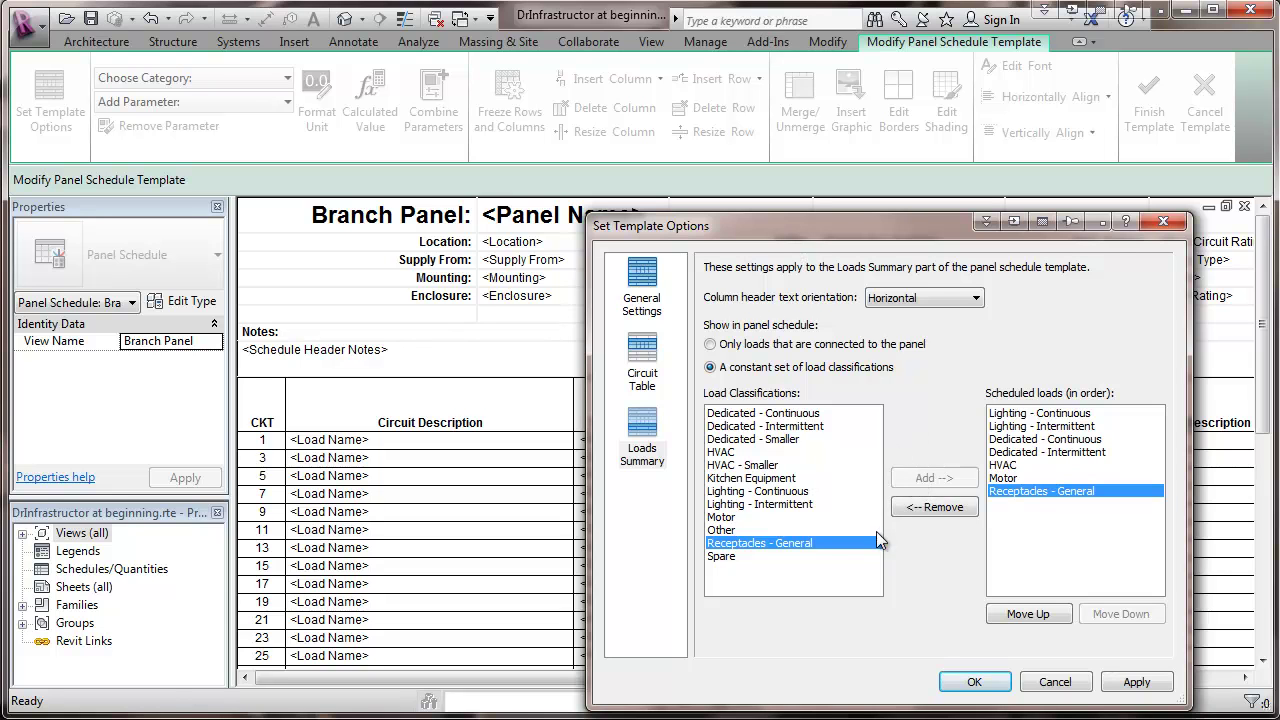
left_click(723, 530)
left_click(908, 479)
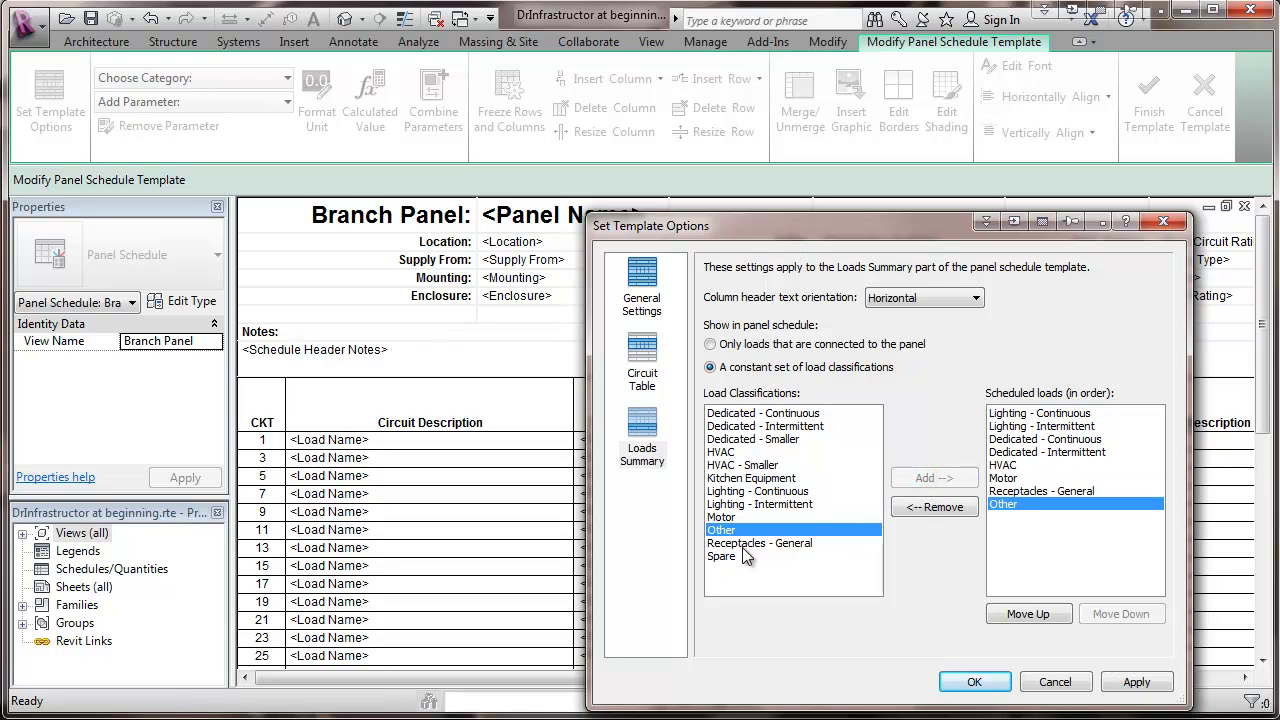
left_click(722, 557)
left_click(930, 482)
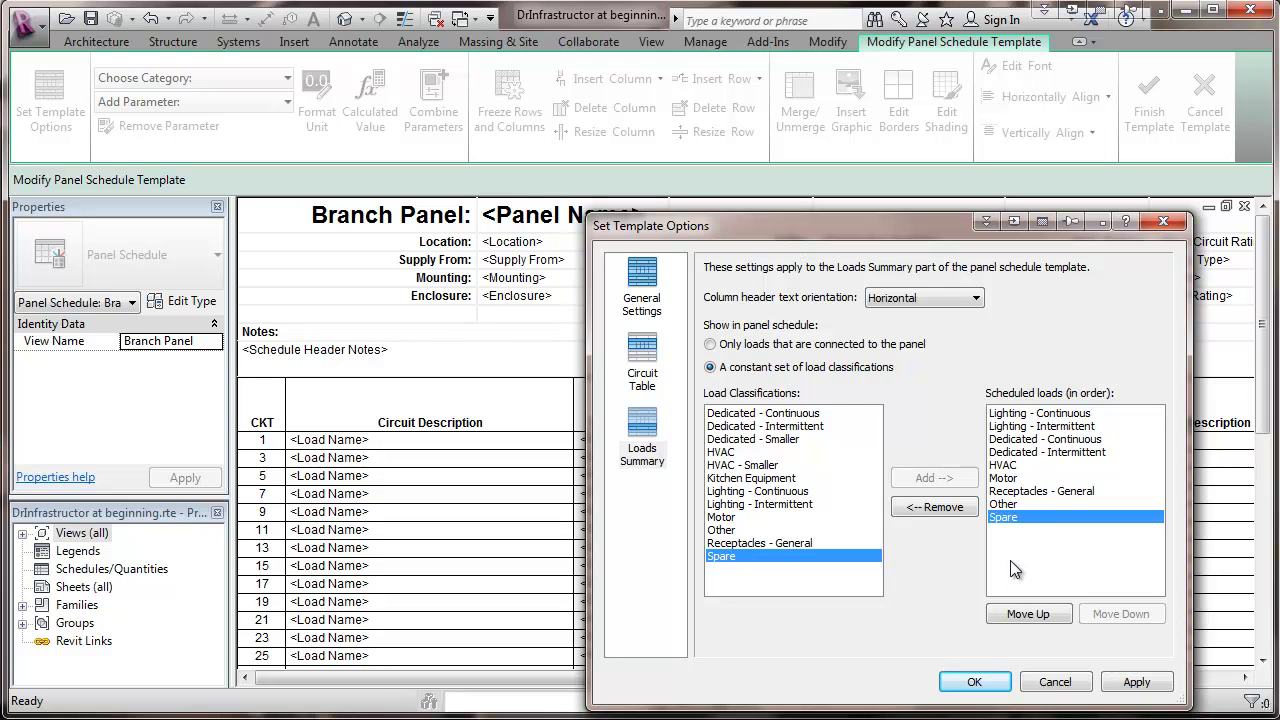
Step: Move HVAC down two places so it follows Receptacles - General
left_click(1010, 481)
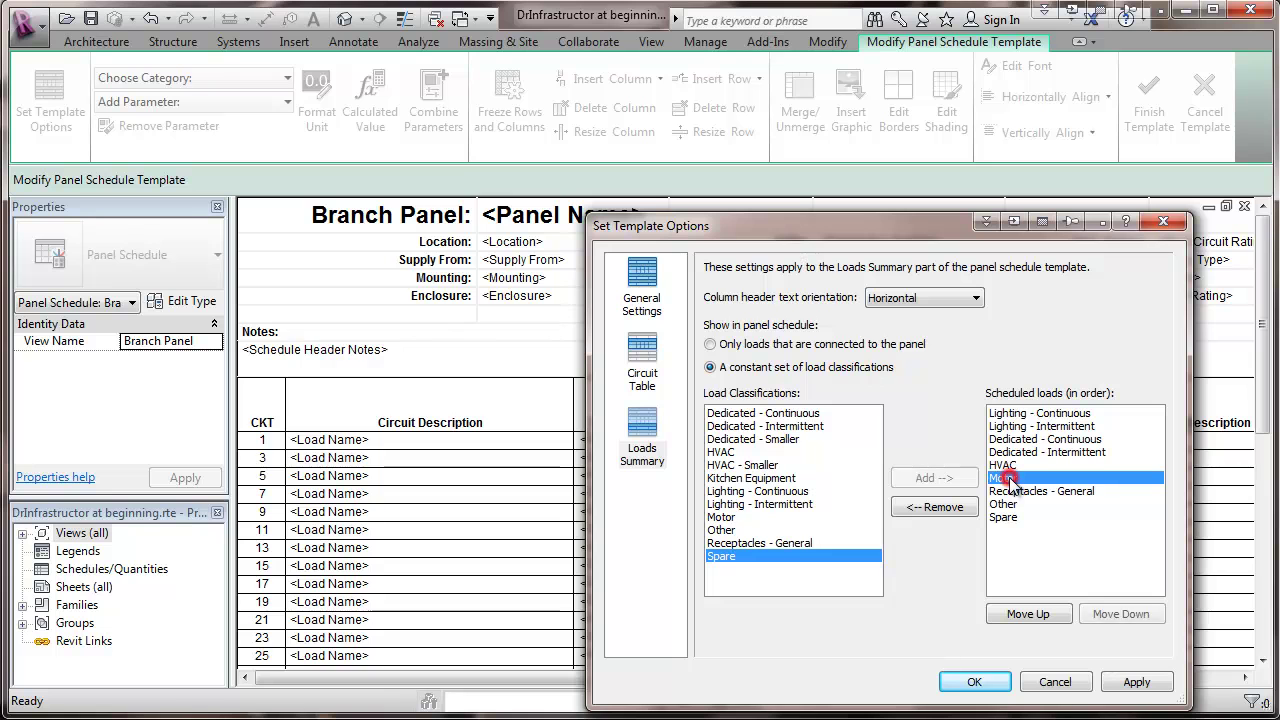
left_click(1004, 465)
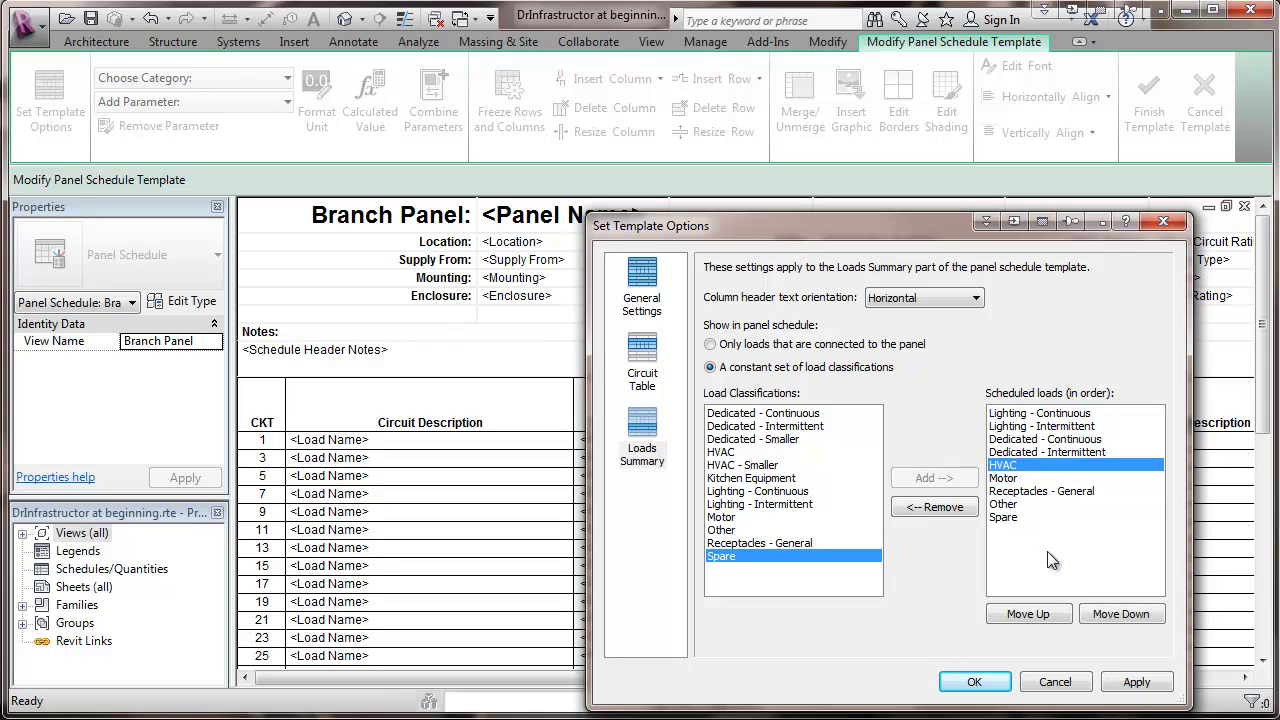
left_click(1121, 613)
left_click(1121, 613)
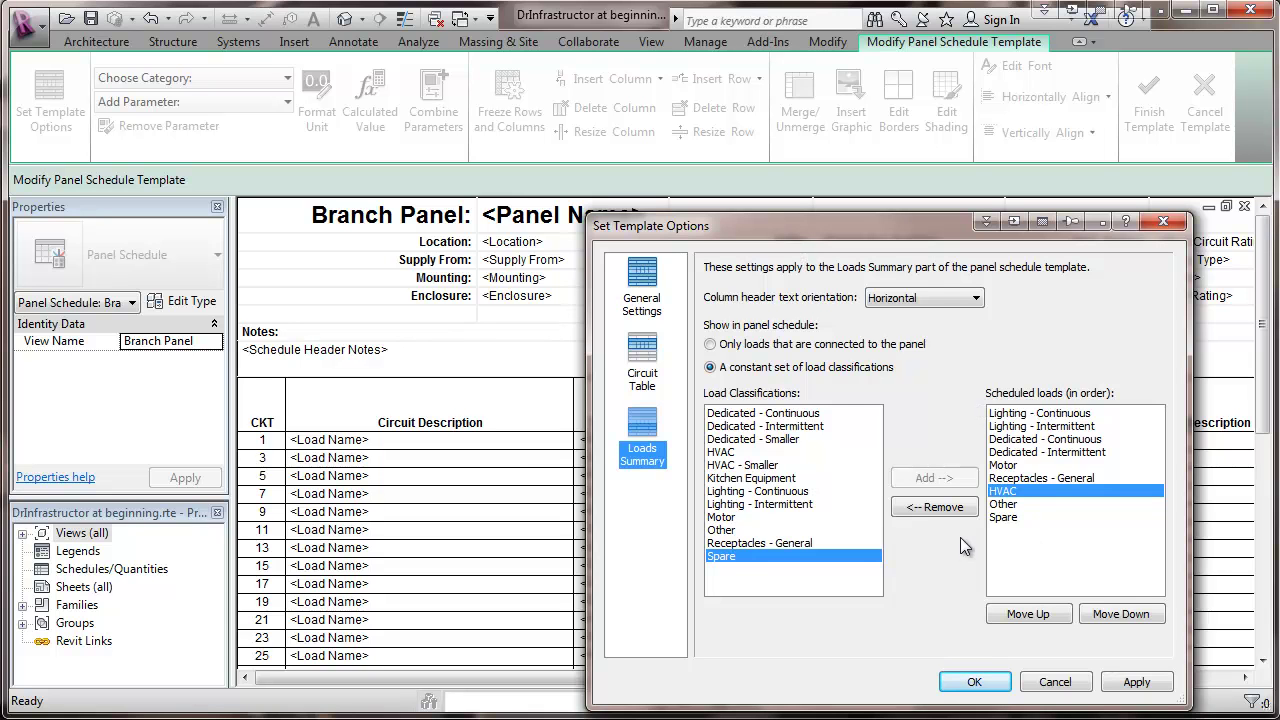
Step: Accept the template options and finish the Branch Panel template
left_click(972, 682)
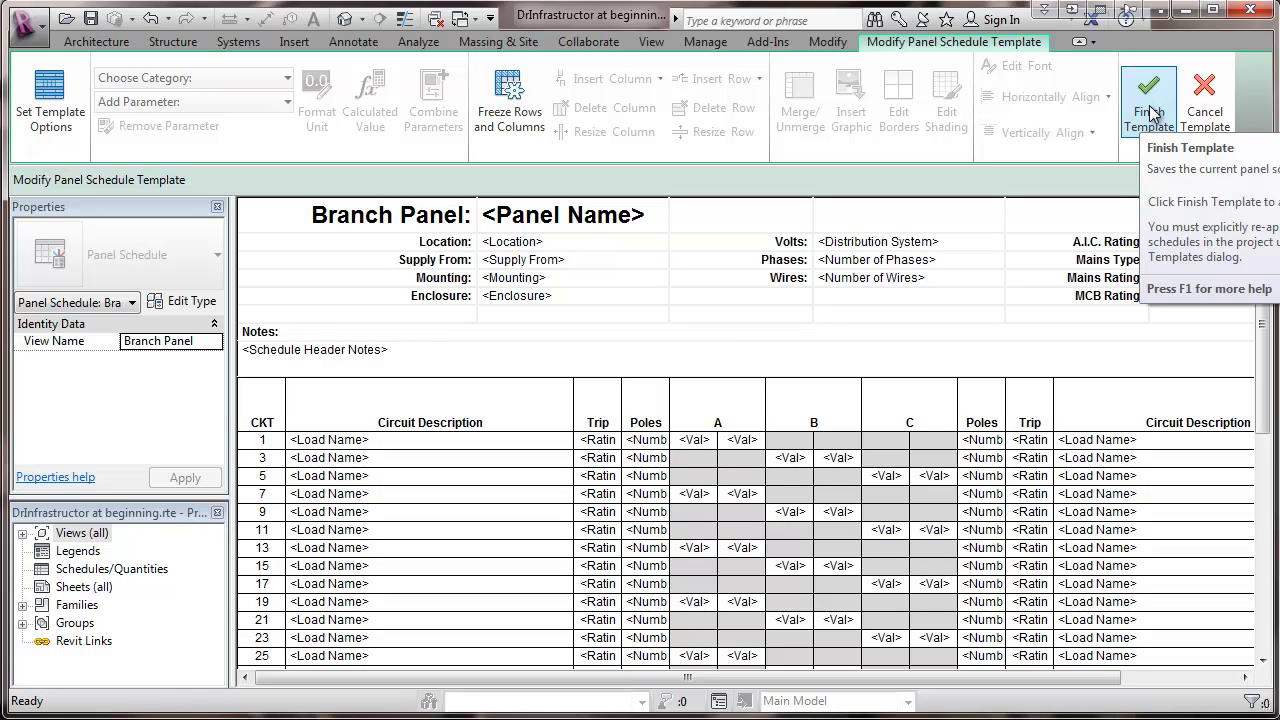
left_click(1150, 110)
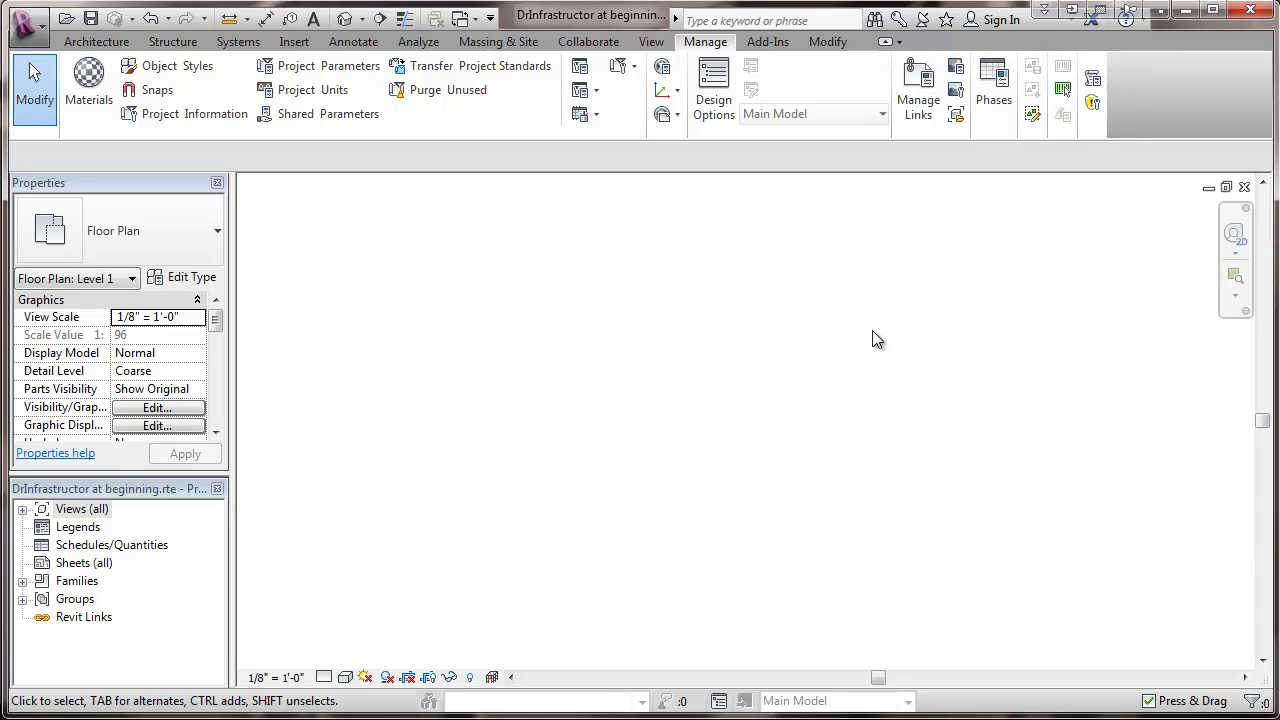